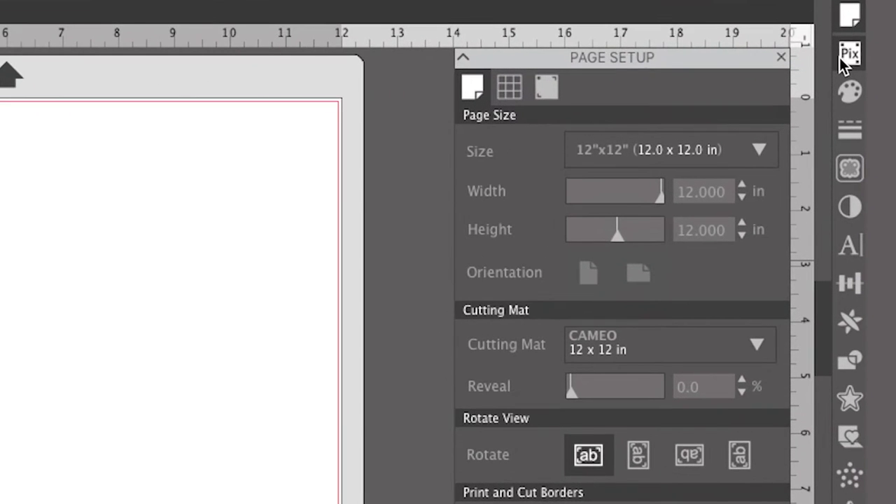
Step: Import the mat photo IMG_3780 (1).jpg into PixScan from file
left_click(839, 67)
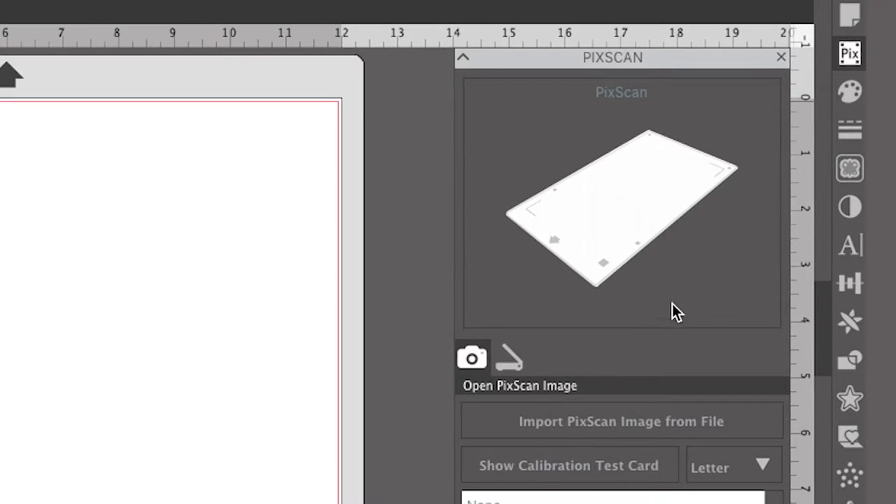
left_click(641, 435)
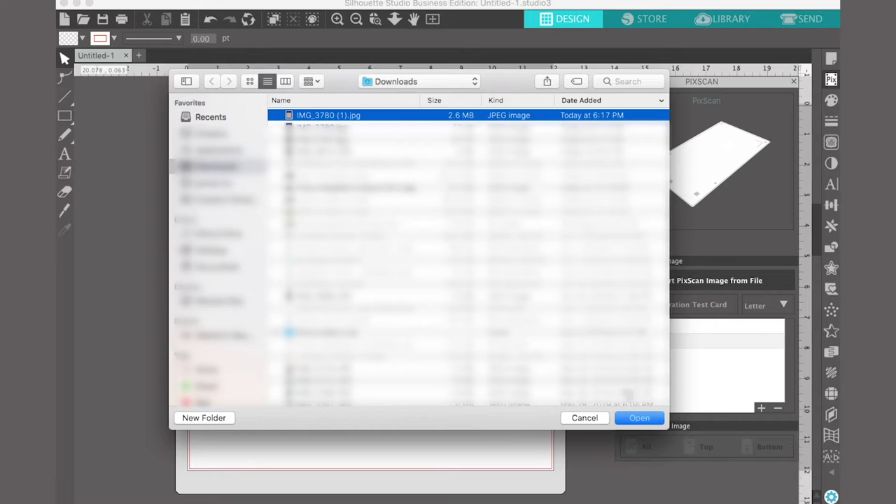
left_click(637, 419)
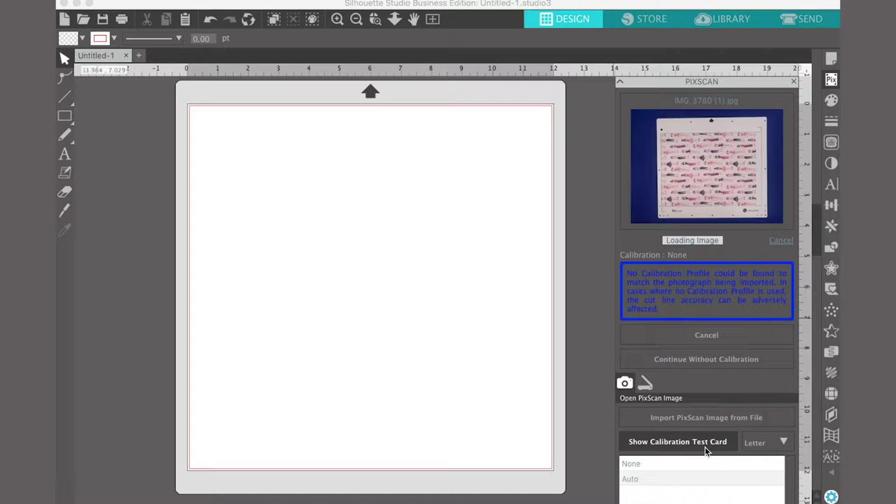
Step: Open the Letter-size PixScan calibration test card as its own document, then open the File menu
left_click(706, 449)
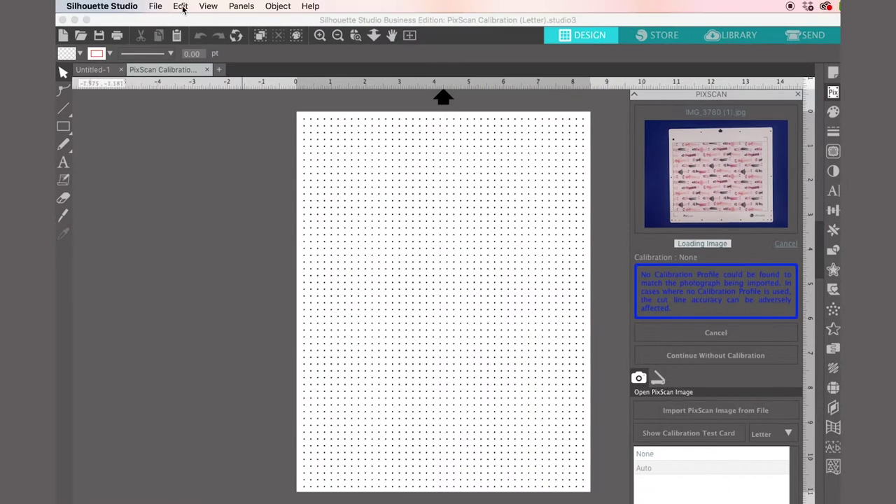
left_click(155, 6)
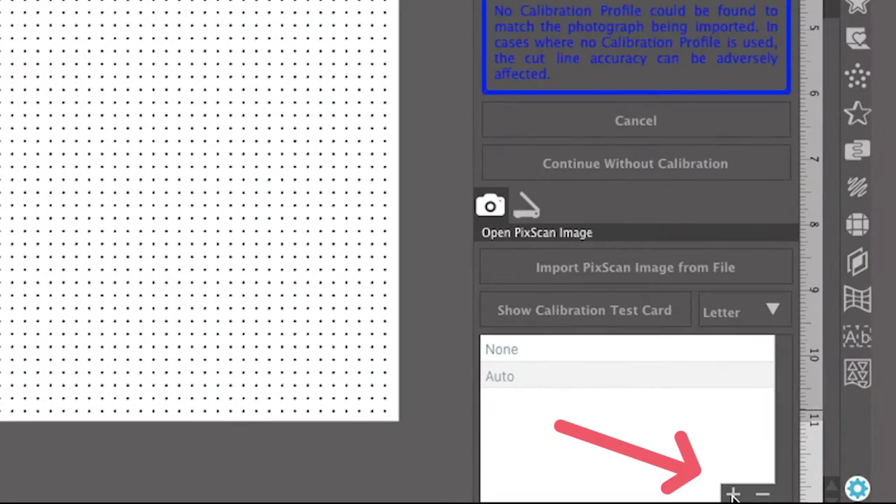
Step: Add a new PixScan calibration profile from the photo IMG_3779.jpg in Downloads
left_click(757, 499)
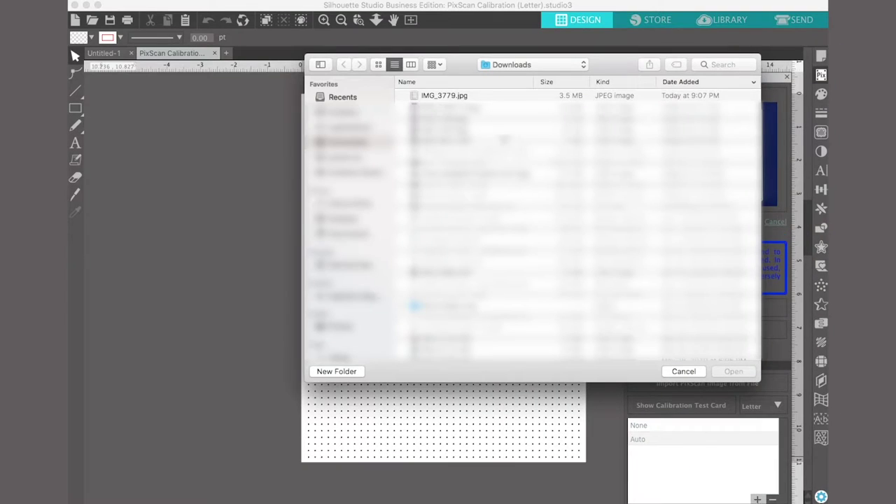
left_click(442, 97)
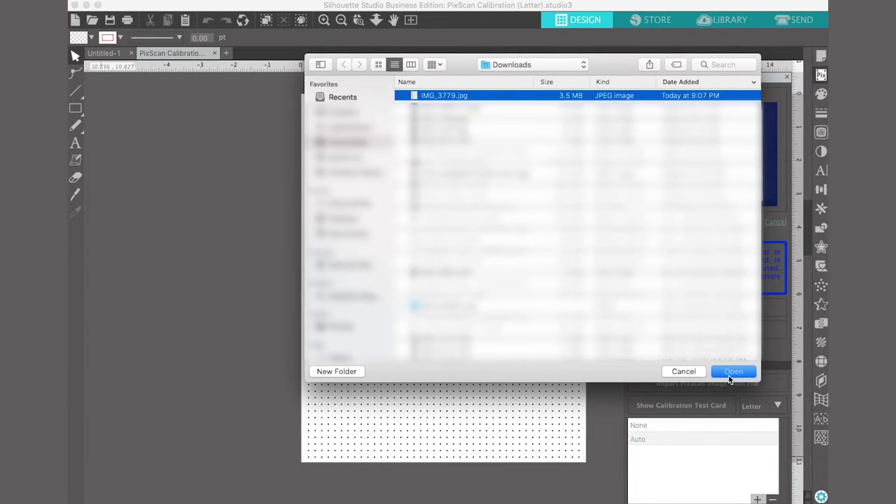
left_click(730, 377)
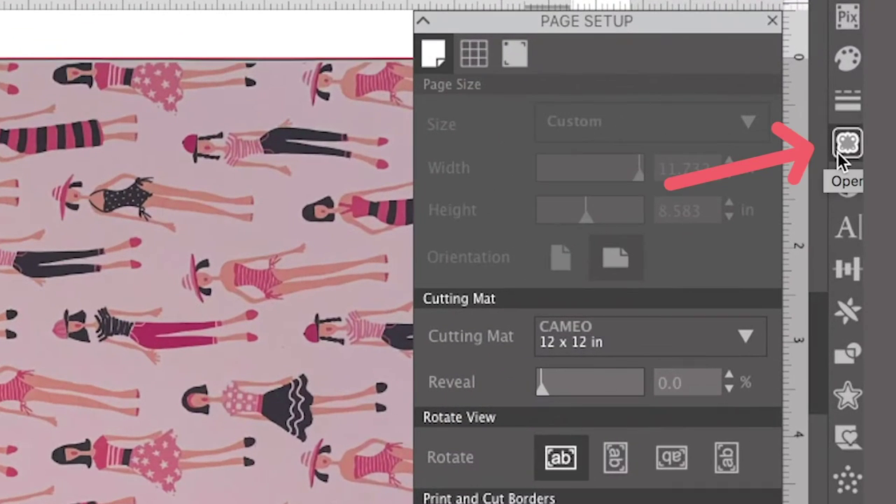
Step: Zoom in and center the view on the striped-swimsuit figure for tracing
left_click(843, 130)
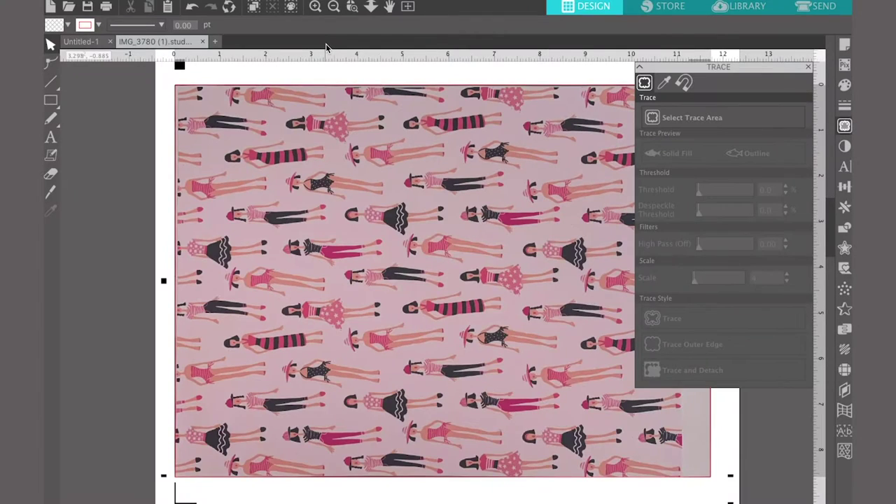
left_click(316, 7)
left_click(316, 7)
left_click(316, 7)
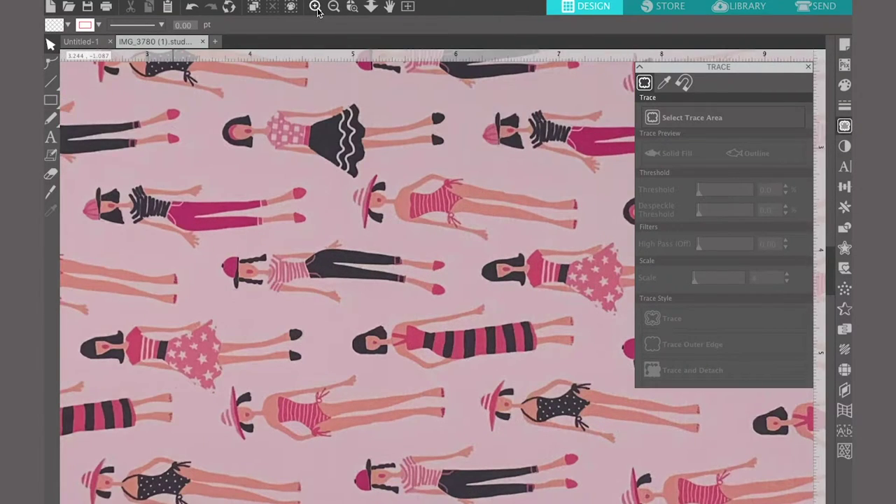
left_click(316, 7)
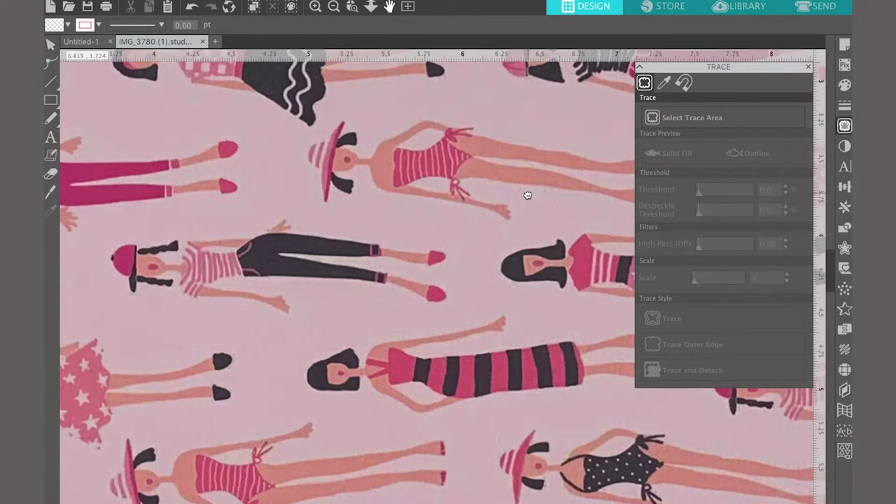
mouse_move(524, 194)
left_mouse_down()
mouse_move(414, 249)
mouse_move(420, 257)
left_mouse_up()
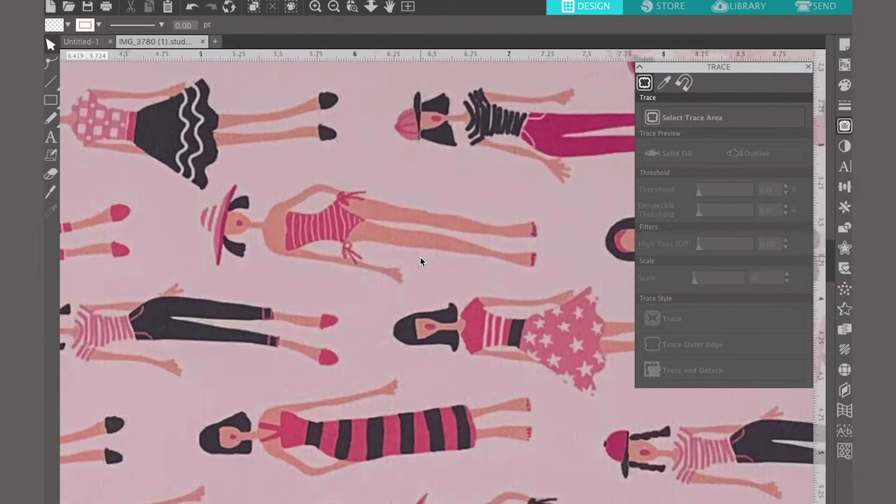
Step: Box the striped-swimsuit figure as the trace area and set the threshold to about 69%
left_click(688, 119)
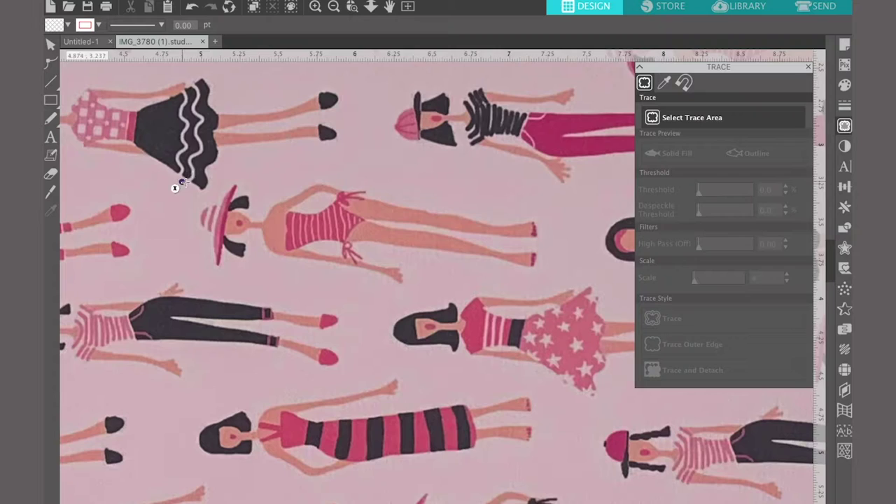
left_click_drag(180, 183, 557, 293)
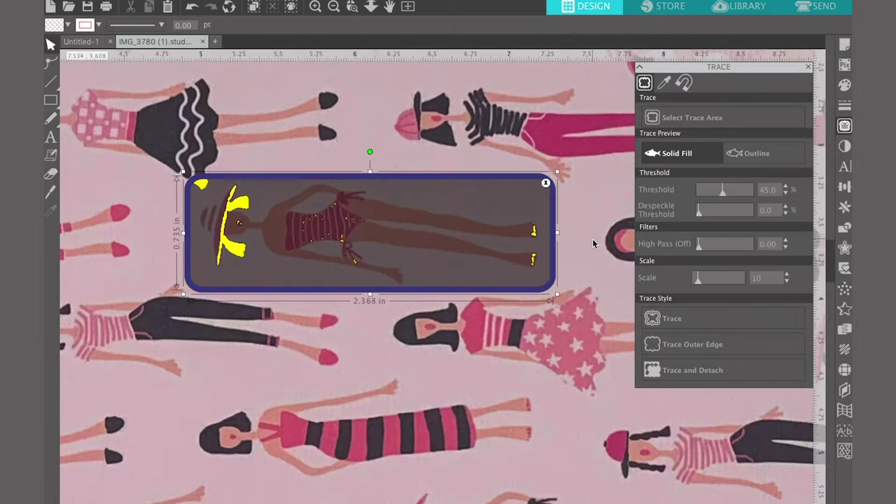
left_click(738, 196)
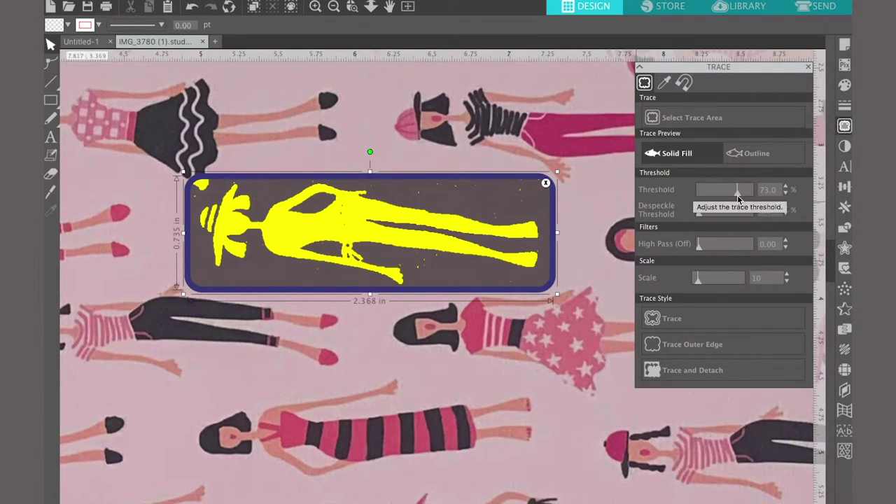
left_click_drag(737, 195, 735, 196)
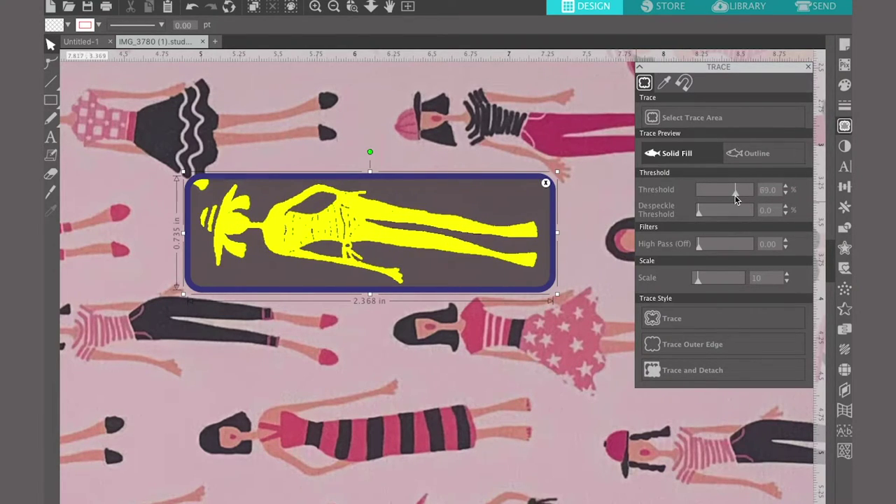
Step: Trace the figure's outer edge as a cut line, undoing an accidental move of it
left_click(693, 345)
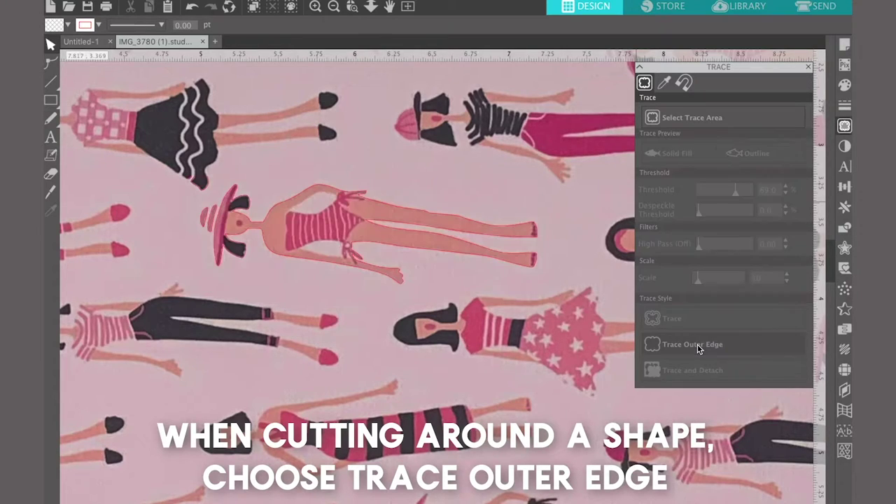
left_click_drag(381, 250, 425, 289)
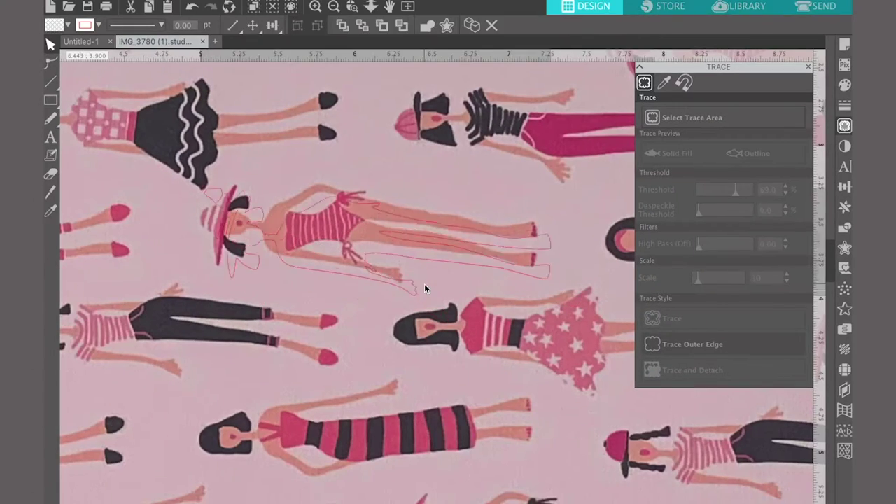
key("ctrl+z")
Step: Release the trace's compound path, then select the figure's 2.183 x 0.643 in outline and zoom in
left_click(414, 258)
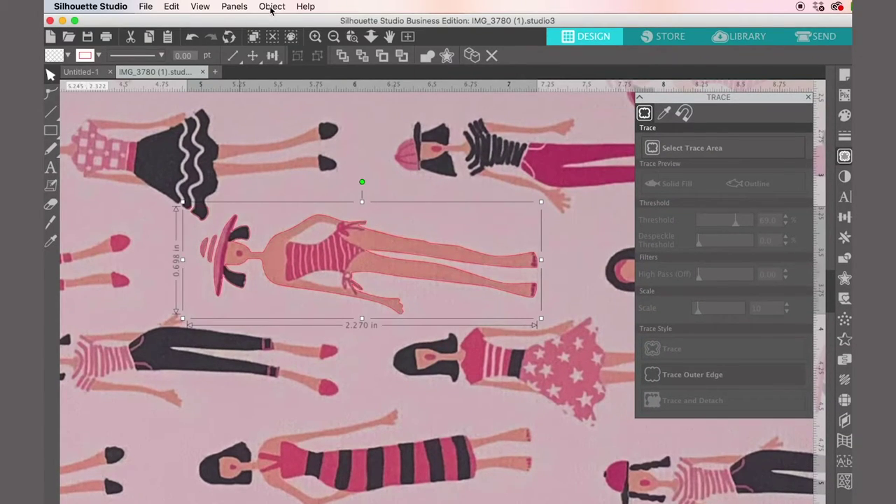
left_click(271, 6)
left_click(292, 153)
left_click(270, 185)
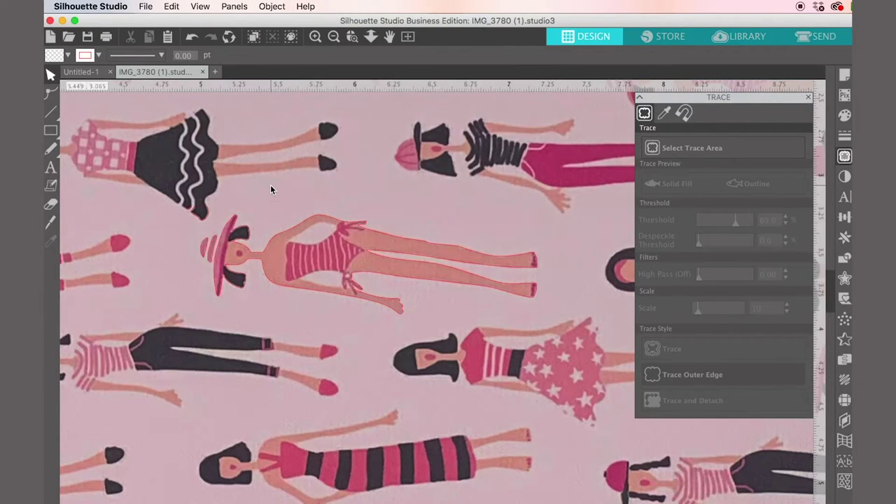
left_click(174, 203)
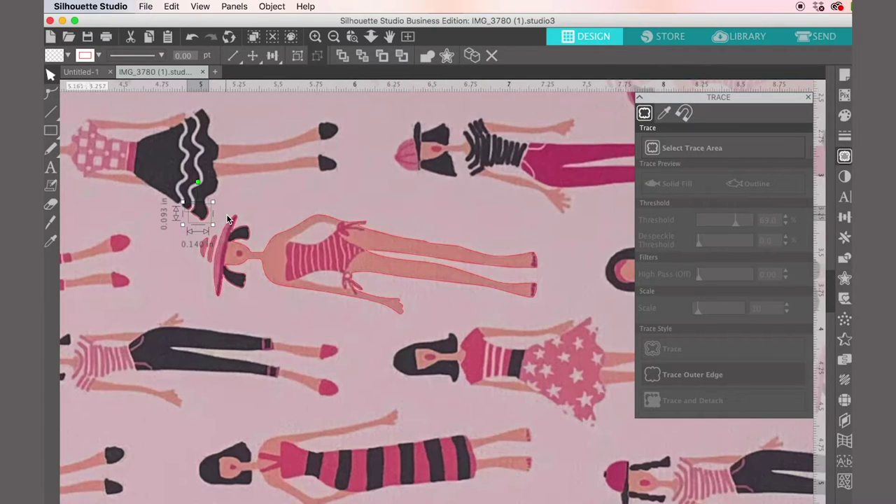
mouse_move(157, 197)
left_mouse_down()
mouse_move(519, 313)
mouse_move(563, 351)
left_mouse_up()
key("super+equal")
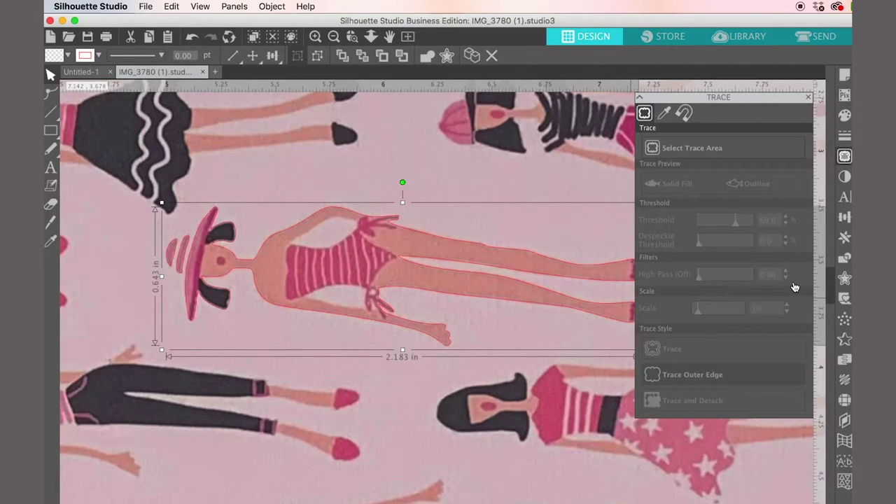
Step: Apply an offset cut line around the traced figure with its distance lowered to about 0.02 in
left_click(845, 278)
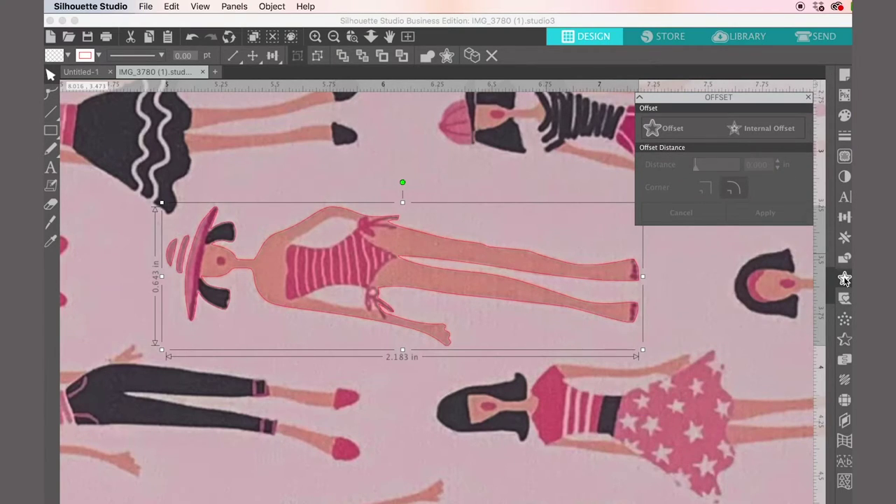
left_click(653, 128)
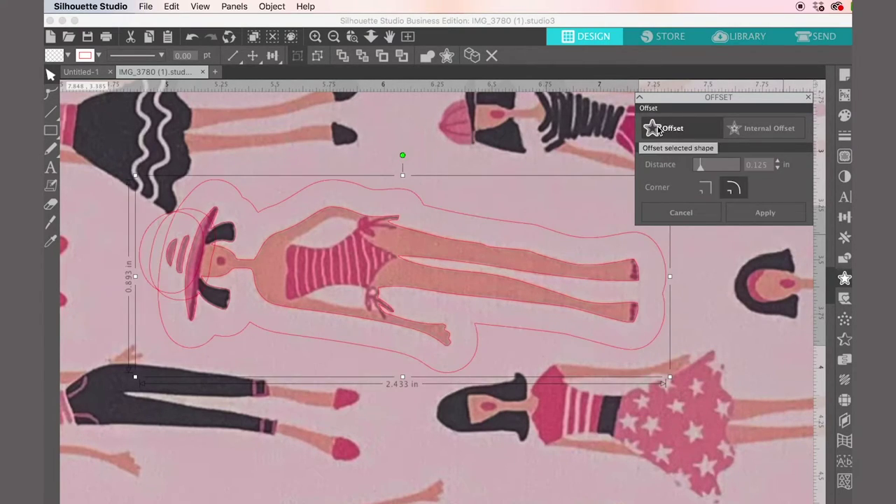
left_click(779, 168)
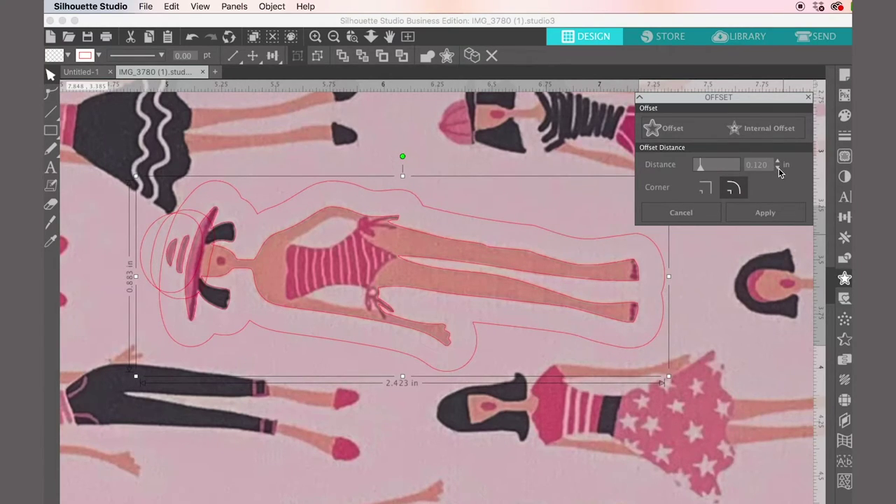
left_click(779, 168)
left_click(779, 168)
left_click(779, 169)
left_click(779, 168)
left_click(778, 168)
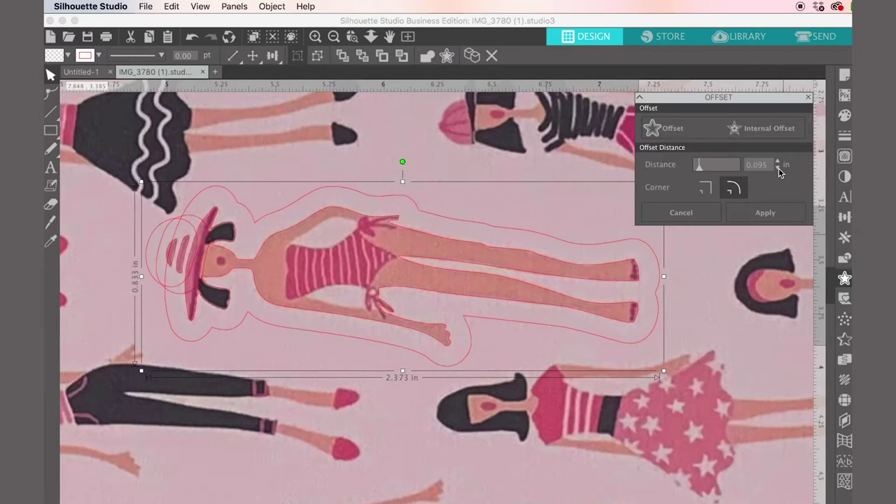
left_click(779, 168)
left_click(779, 168)
left_click(778, 169)
left_click(779, 168)
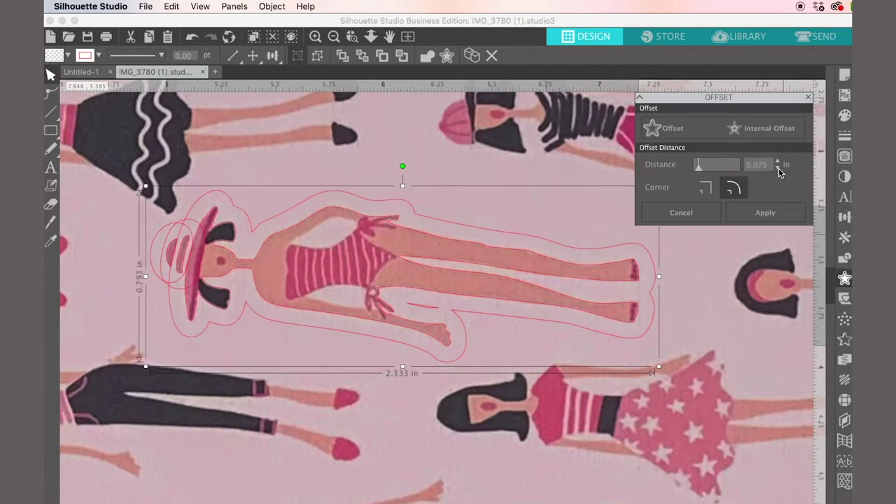
left_click(778, 169)
left_click(779, 168)
left_click(779, 168)
left_click(779, 169)
left_click(779, 168)
left_click(779, 169)
left_click(779, 168)
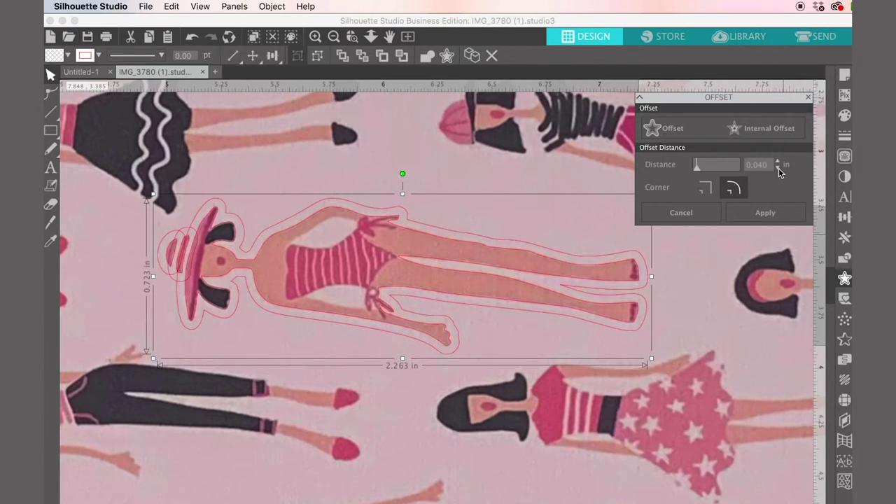
left_click(778, 168)
left_click(779, 168)
left_click(779, 168)
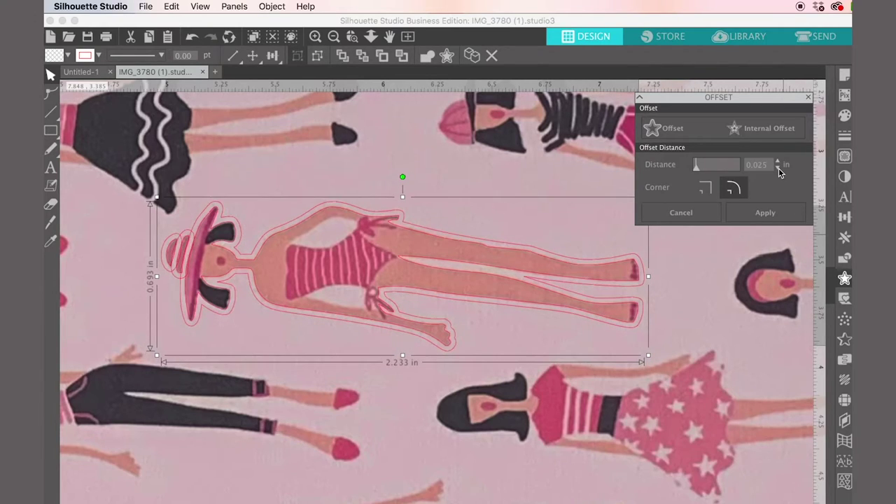
left_click(778, 168)
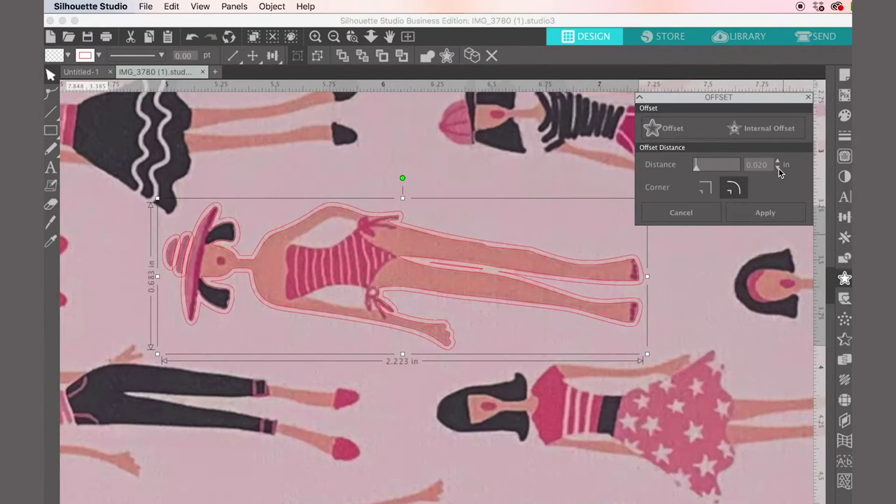
left_click(779, 168)
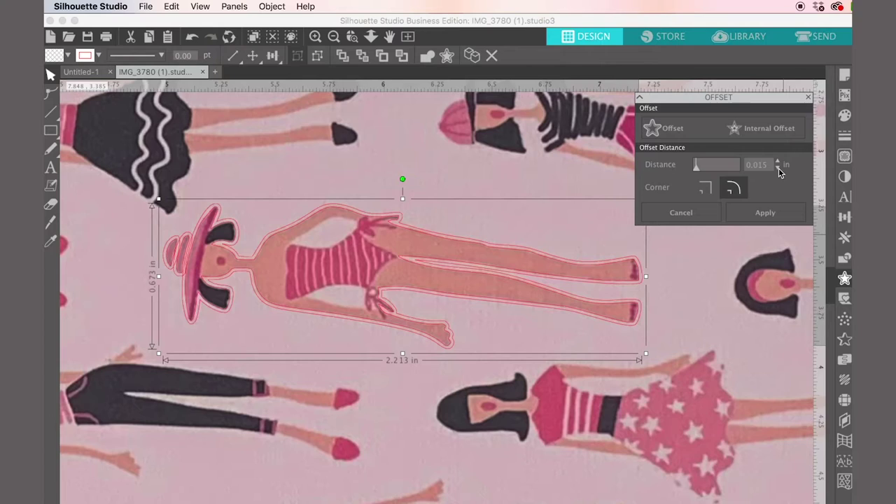
left_click(767, 214)
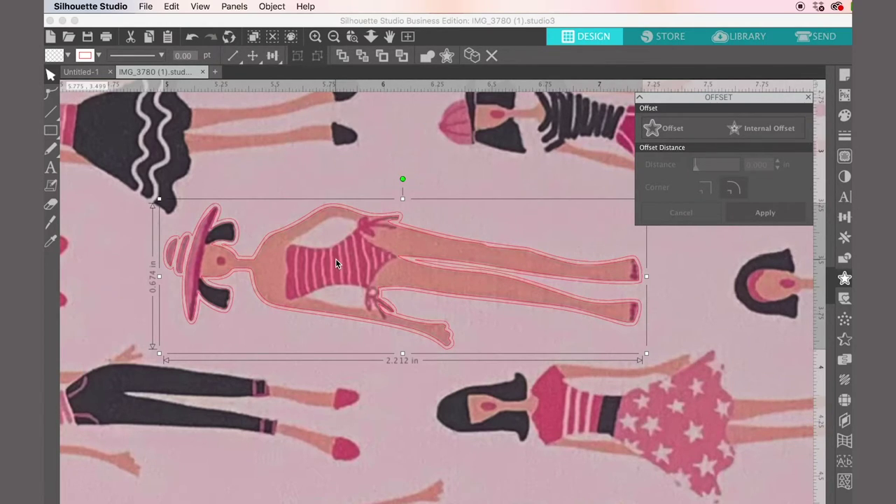
left_click(187, 246)
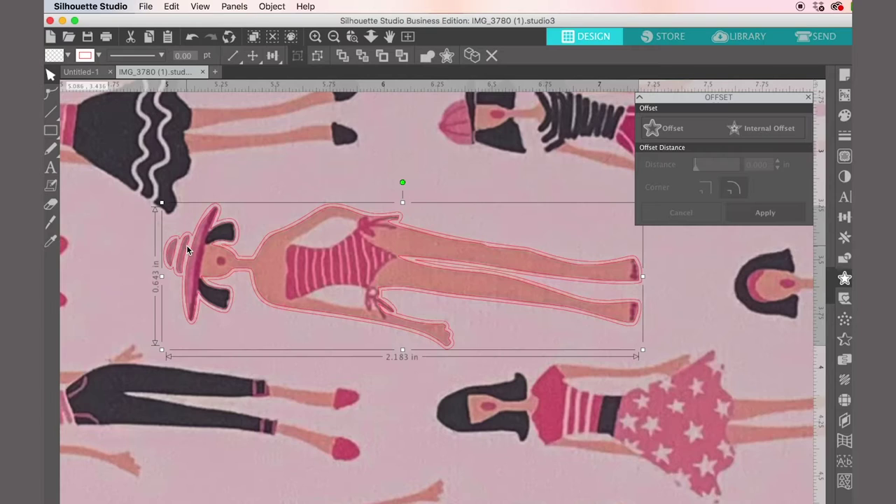
Step: Deselect everything and turn on Magnet Trace in the Trace panel
left_click(186, 247)
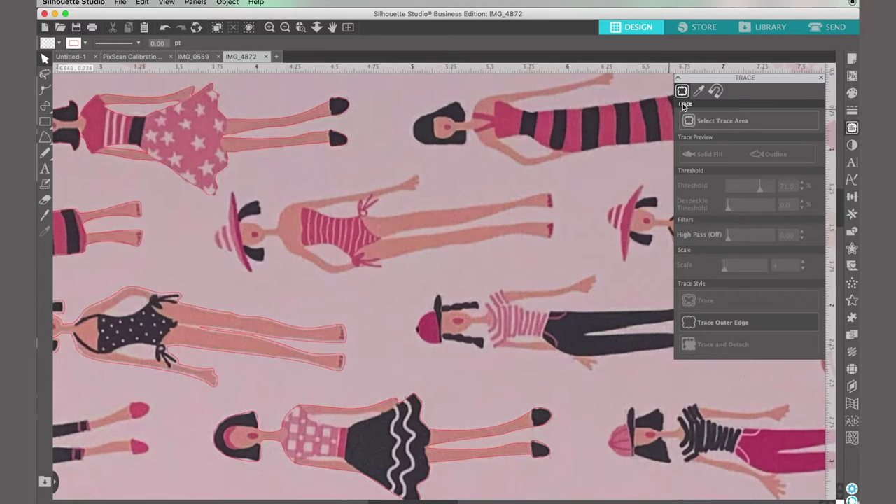
left_click(716, 94)
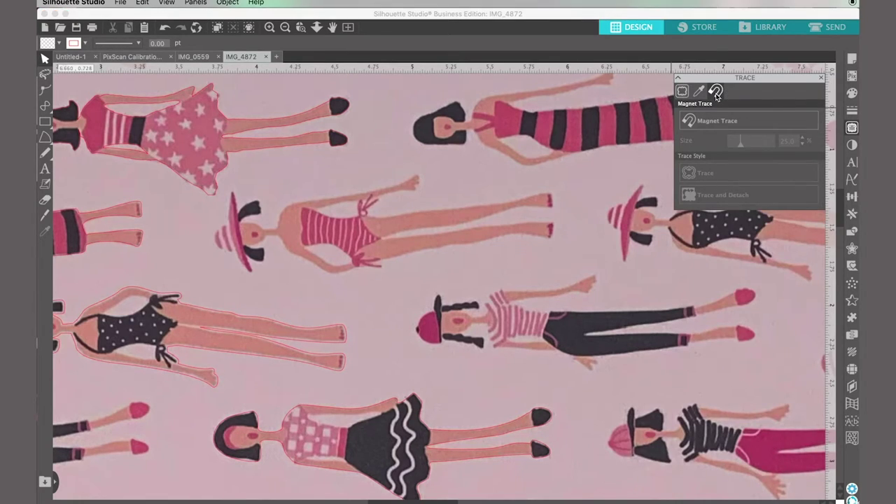
left_click(718, 120)
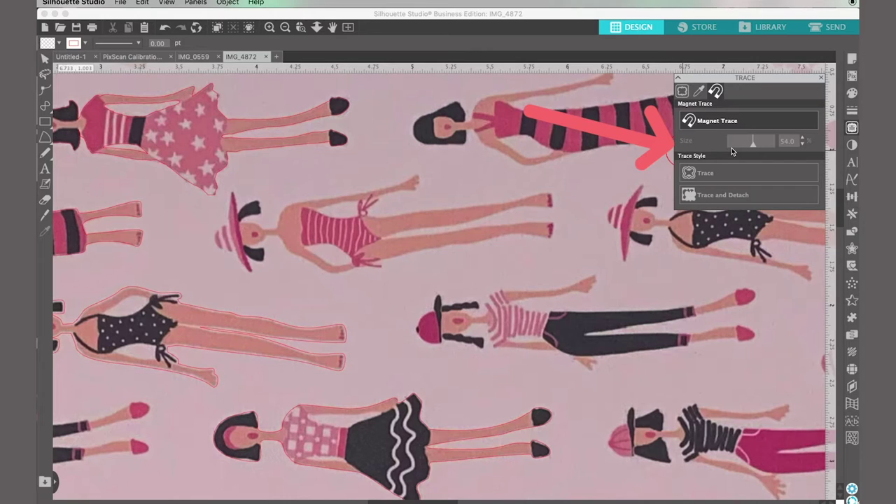
Step: At magnet size 4.0, trace the arm–body gap as a cut line and delete the leg's stray point
left_click(732, 150)
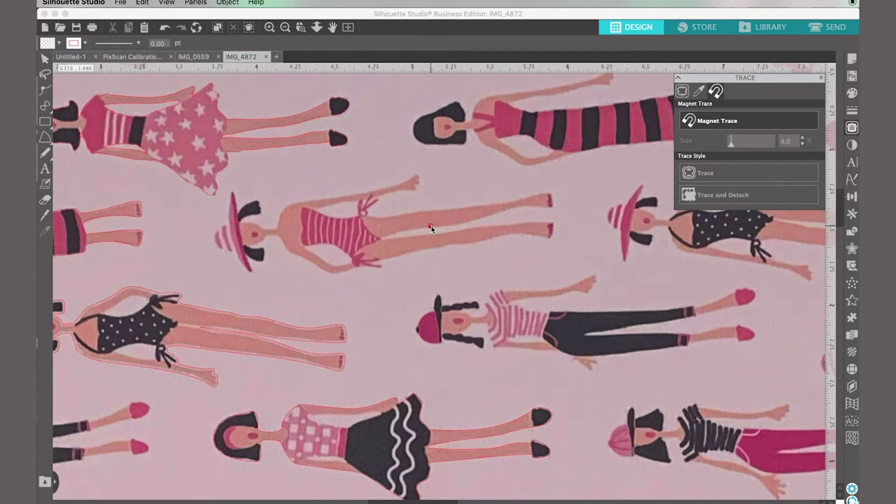
scroll(431, 229, "up", 5)
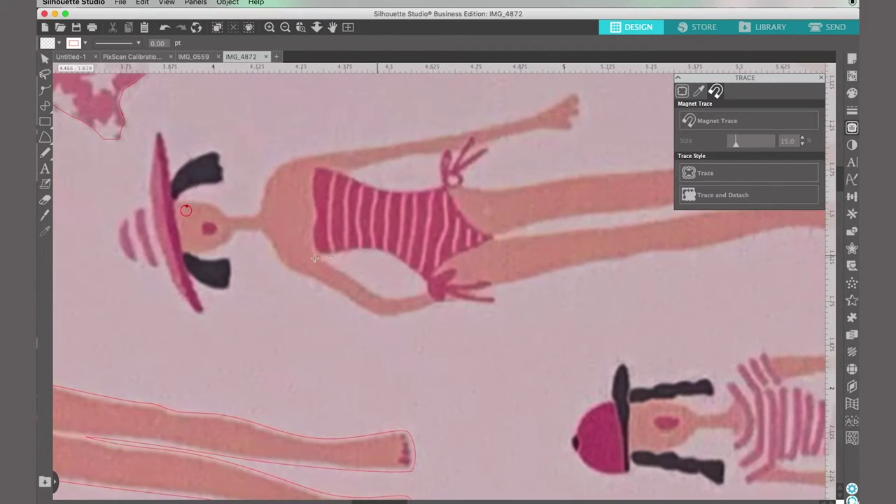
mouse_move(324, 258)
left_mouse_down()
mouse_move(380, 297)
mouse_move(429, 296)
mouse_move(402, 263)
mouse_move(319, 258)
left_mouse_up()
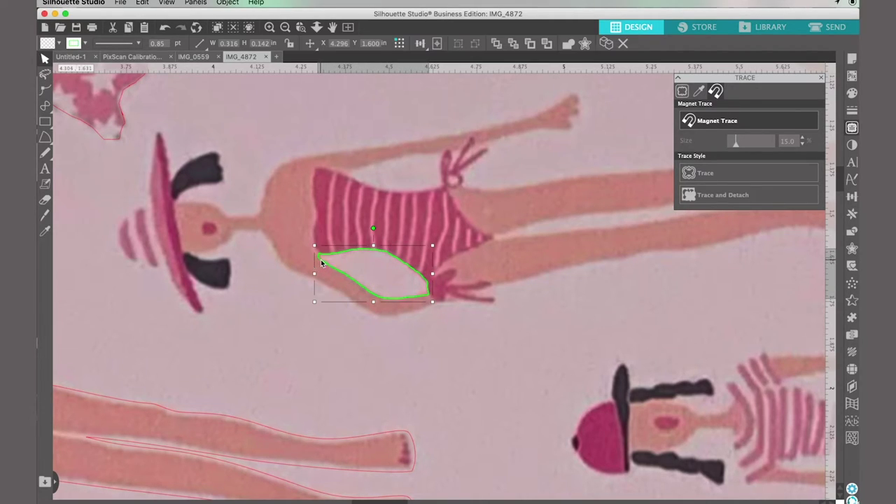
left_click(704, 173)
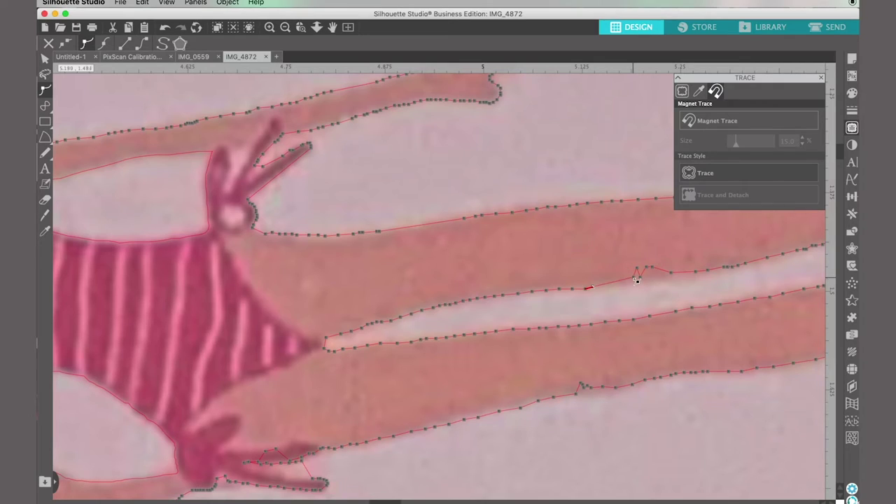
left_click(637, 279)
key("Delete")
key("Delete")
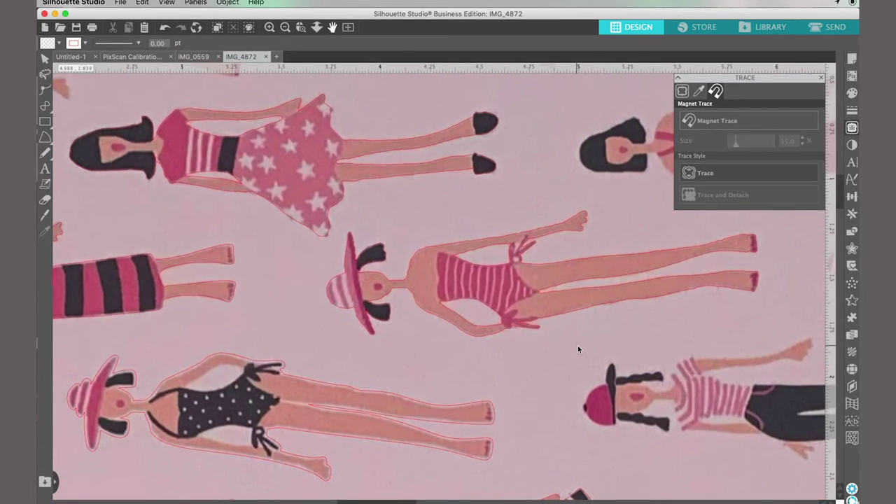
Step: Zoom out to the whole pattern sheet and bring up the Send cut settings
scroll(578, 345, "down", 10)
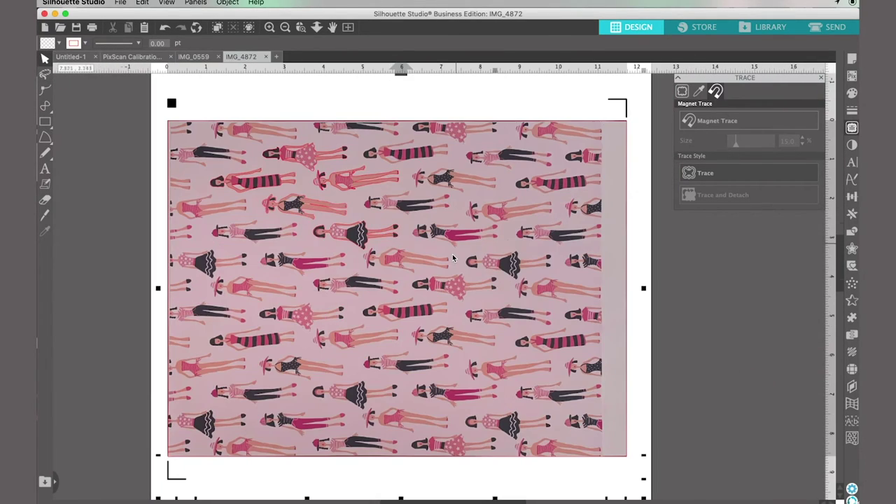
left_click(820, 33)
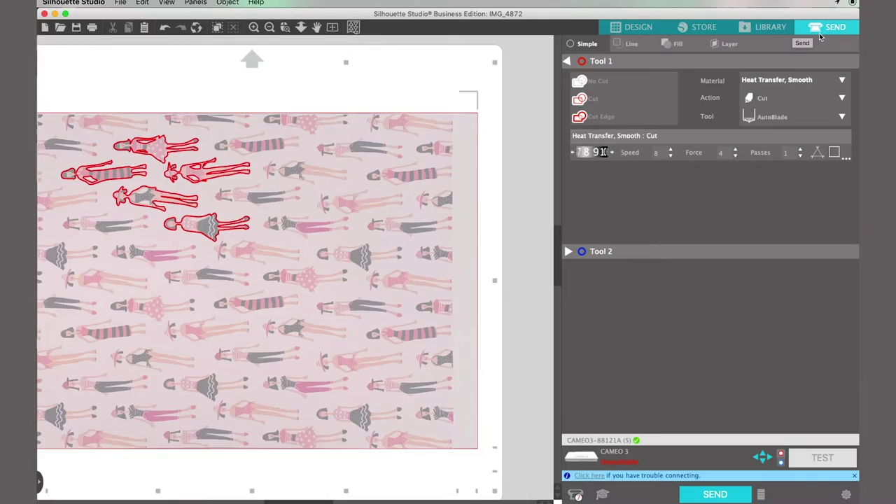